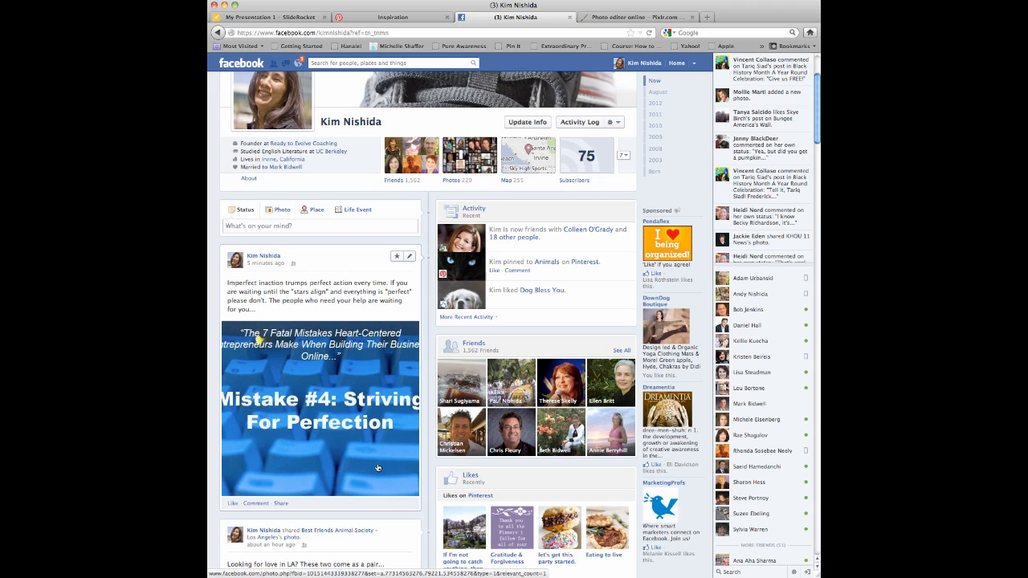
- Switch to the Pixlr website, launch Pixlr Express and open buddha.jpg from the Desktop
{"action": "scroll", "coordinate": [378, 468], "scroll_direction": "up", "scroll_amount": 3}
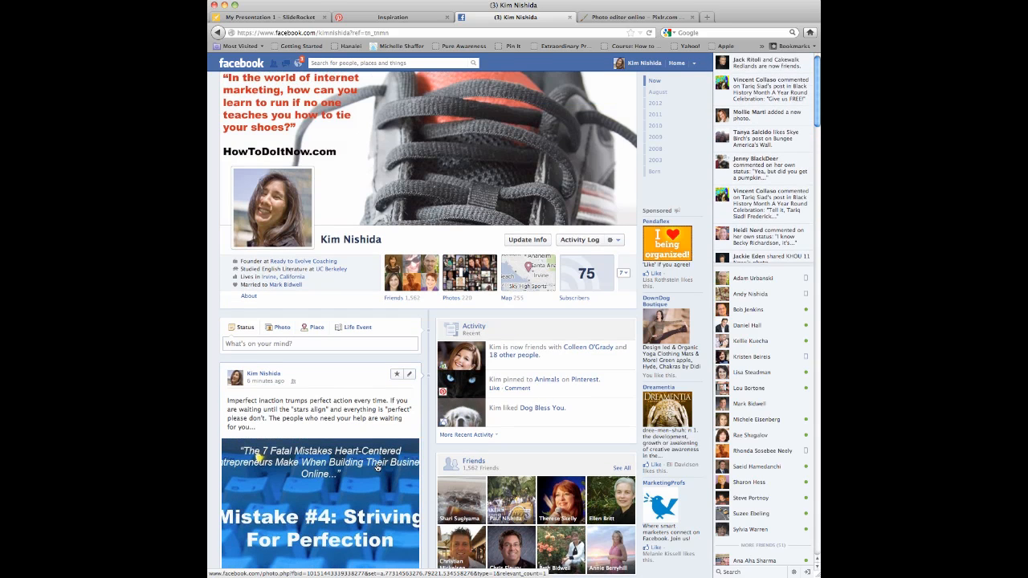
{"action": "left_click", "coordinate": [634, 18]}
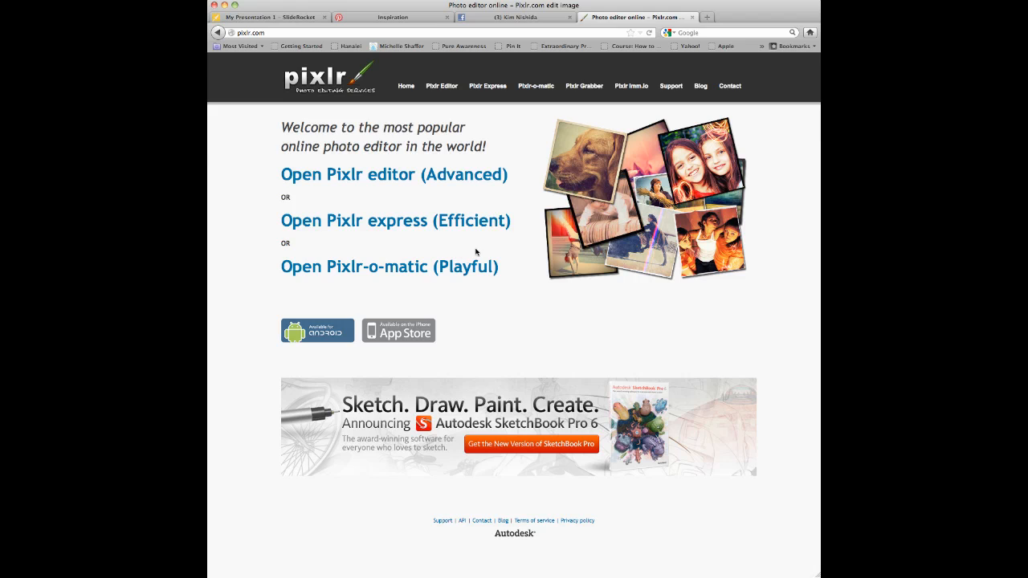
{"action": "left_click", "coordinate": [428, 227]}
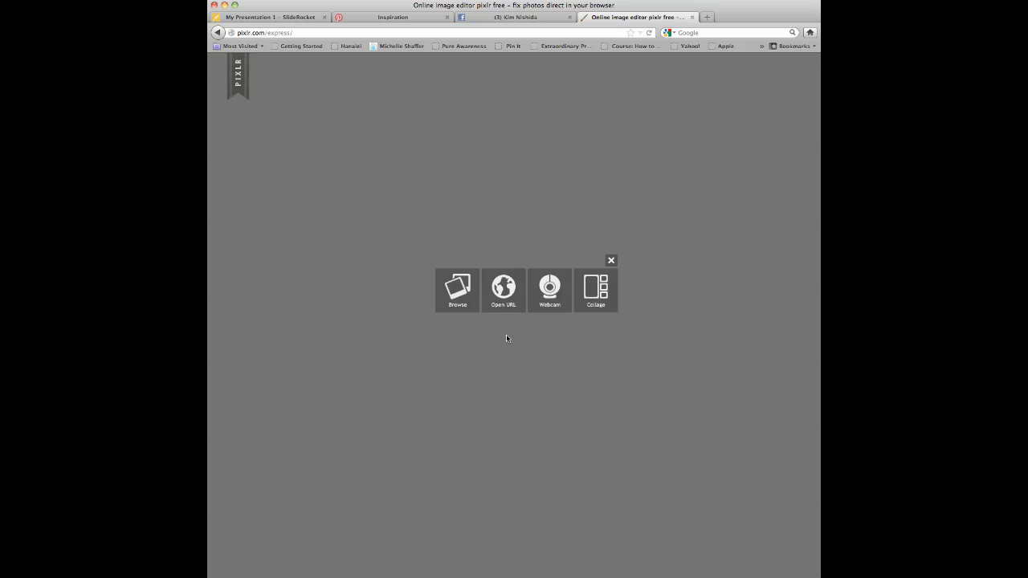
{"action": "left_click", "coordinate": [459, 301]}
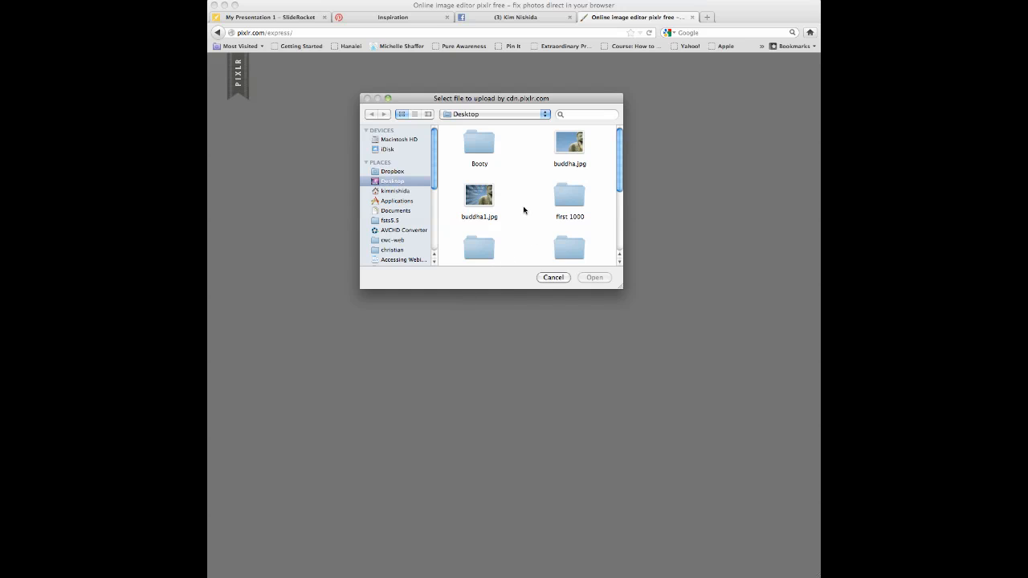
{"action": "left_click", "coordinate": [572, 151]}
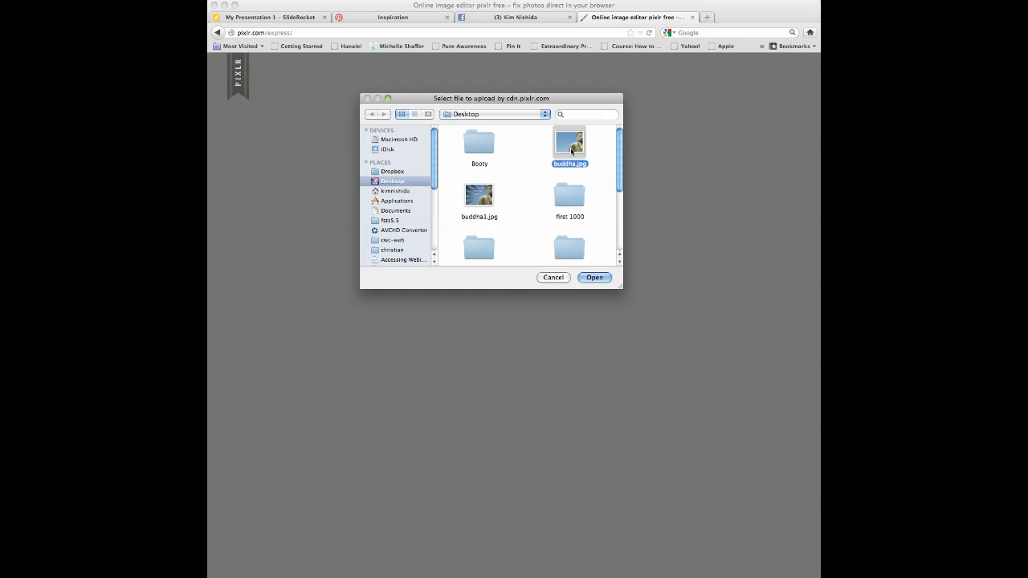
{"action": "left_click", "coordinate": [596, 278]}
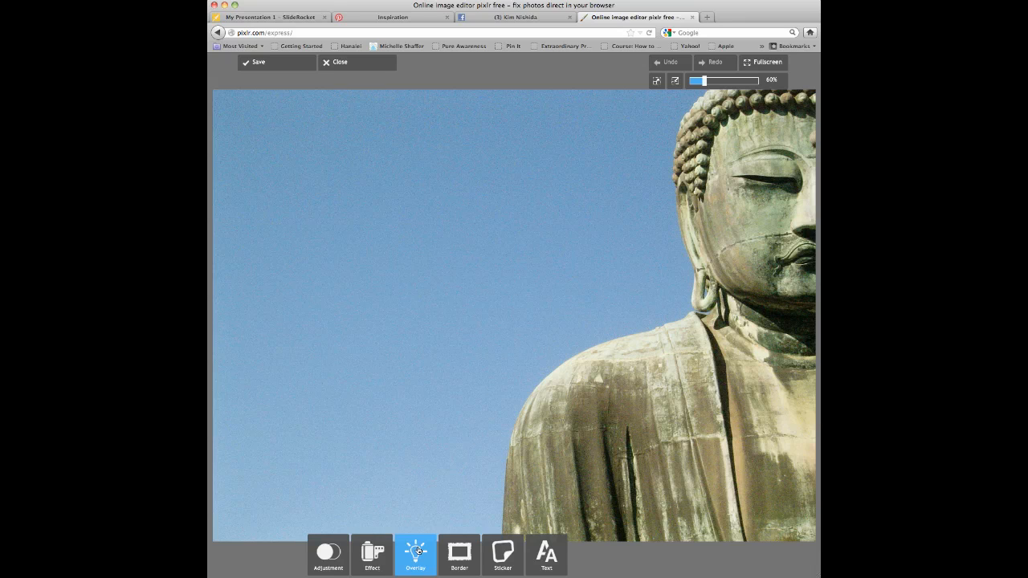
- Add text in the Retro style reading "Learn the Secrets to A Stress Free Business...", including the quotation marks
{"action": "left_click", "coordinate": [555, 563]}
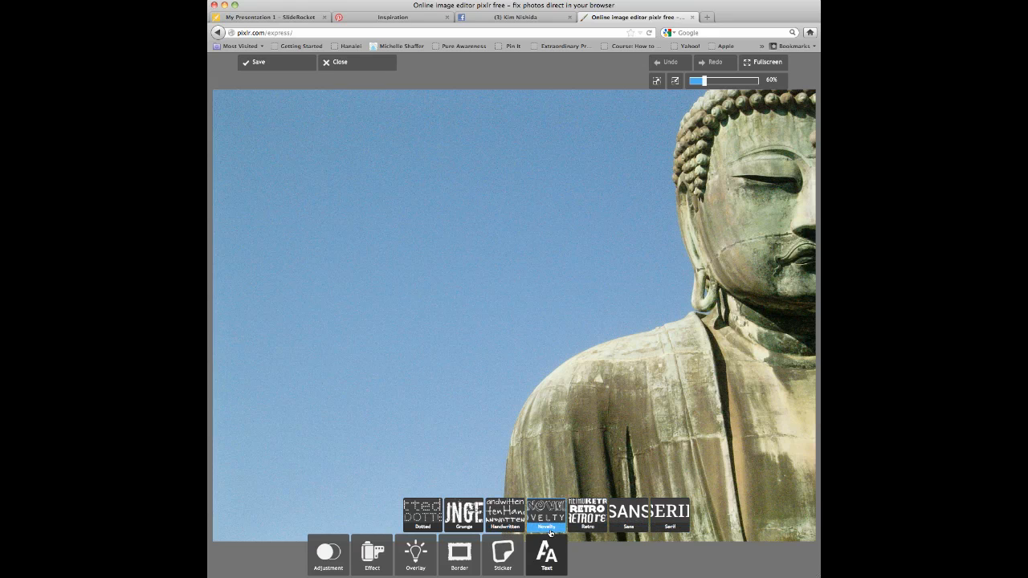
{"action": "left_click", "coordinate": [590, 528]}
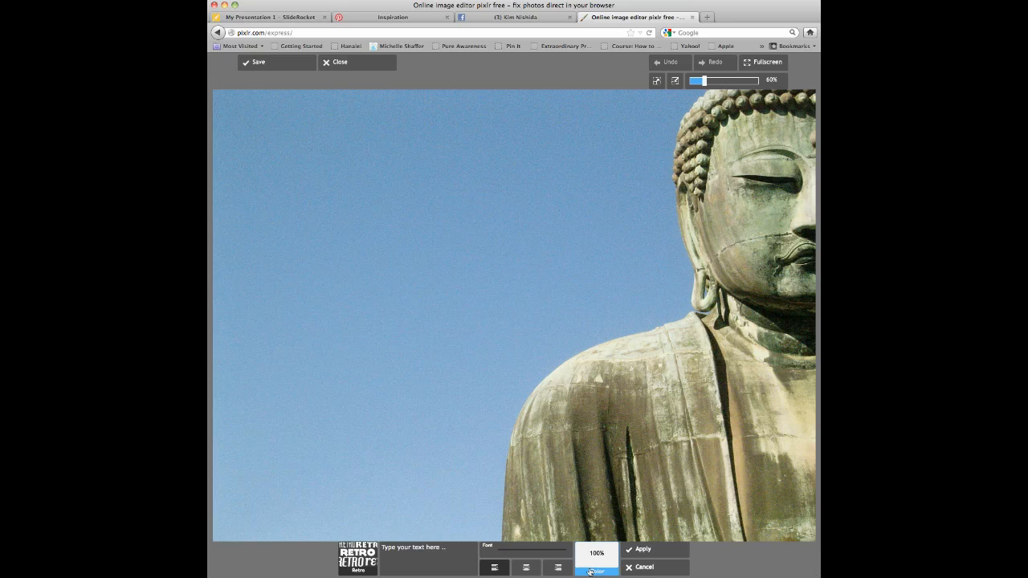
{"action": "left_click", "coordinate": [453, 560]}
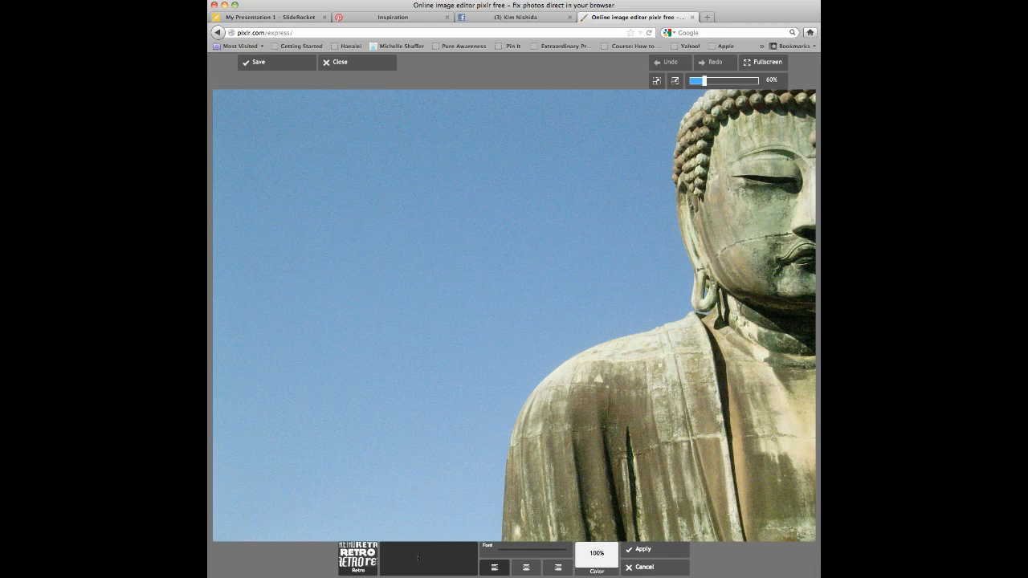
{"action": "type", "text": "\"Learn the Secrets to A Stress Free Business...\""}
- Try the East Market font on the text, then change it to Airstream
{"action": "left_click", "coordinate": [527, 551]}
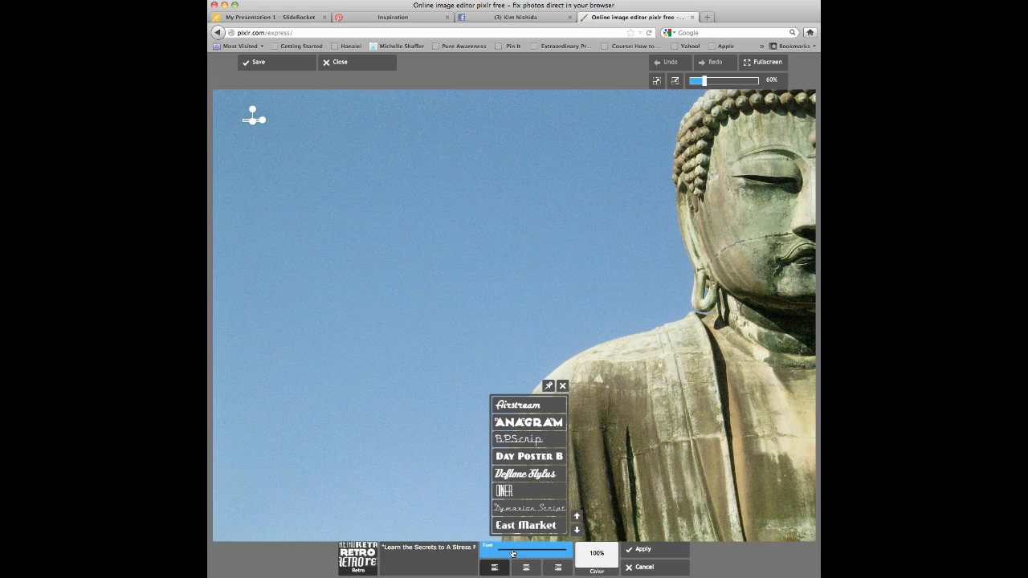
{"action": "left_click", "coordinate": [520, 527]}
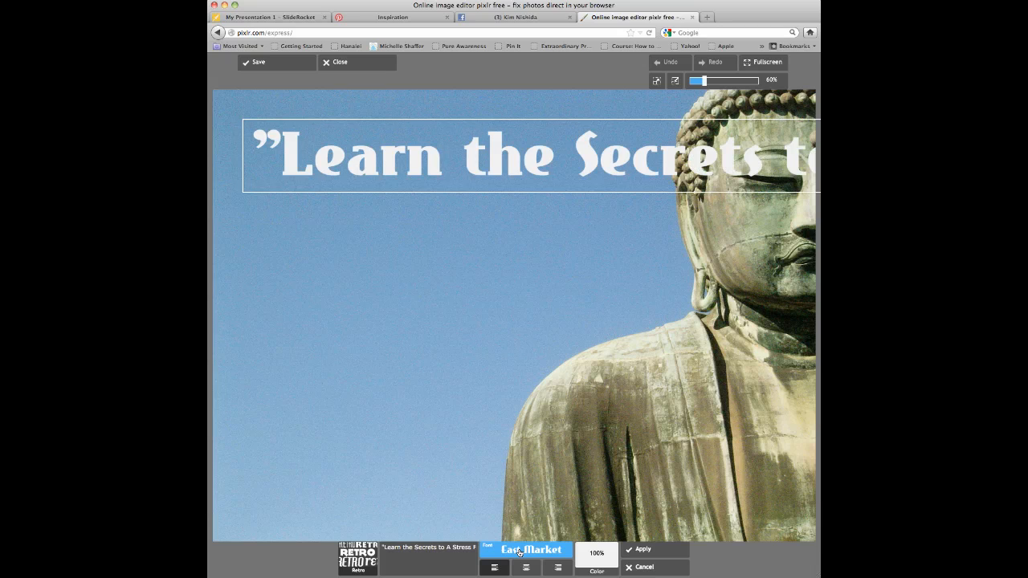
{"action": "left_click", "coordinate": [520, 551]}
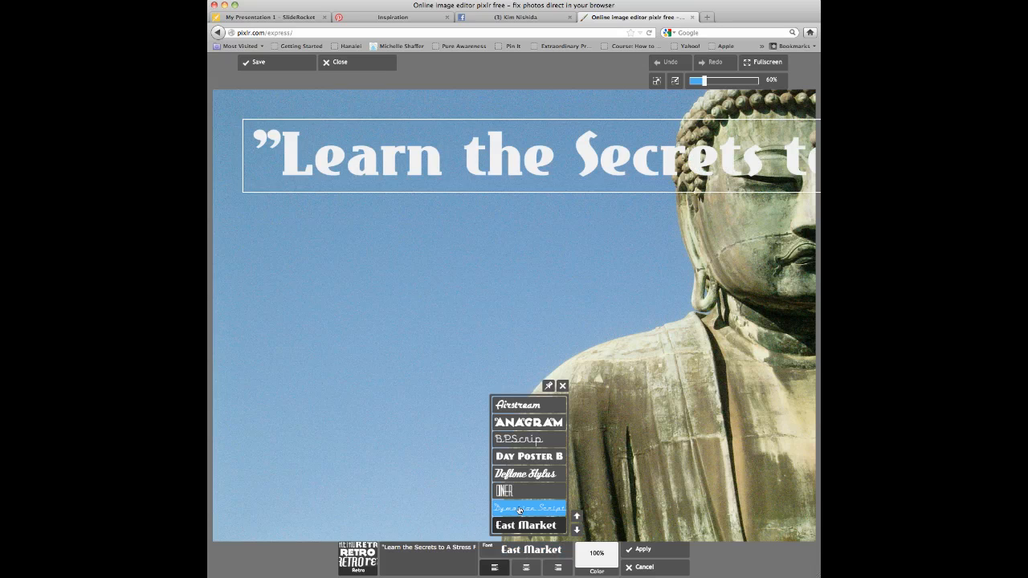
{"action": "left_click", "coordinate": [524, 406]}
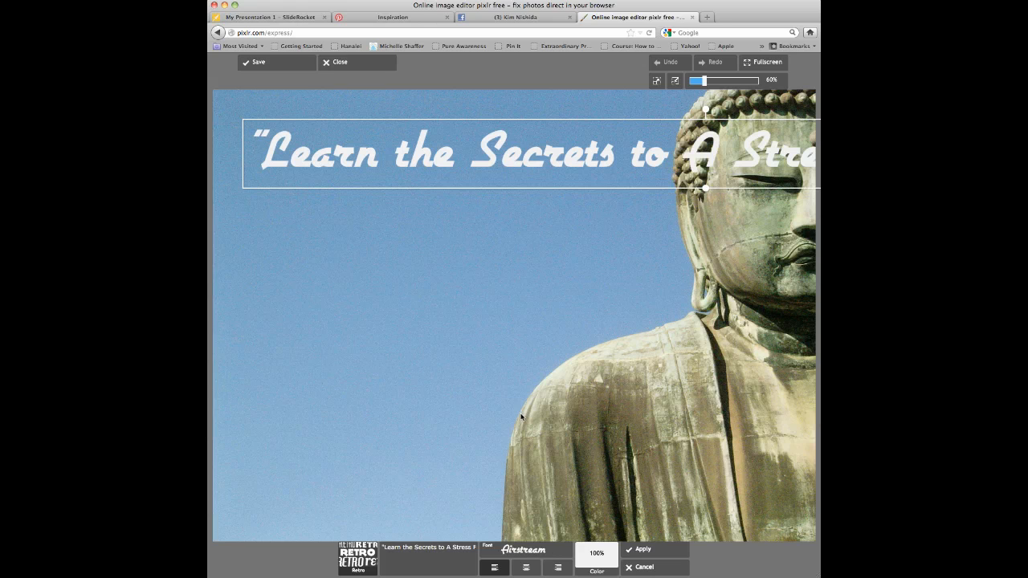
- Shrink the one-line text and position it across the upper part of the photo so it fits within the image width
{"action": "left_click", "coordinate": [545, 178]}
{"action": "left_click_drag", "start_coordinate": [707, 191], "coordinate": [490, 165]}
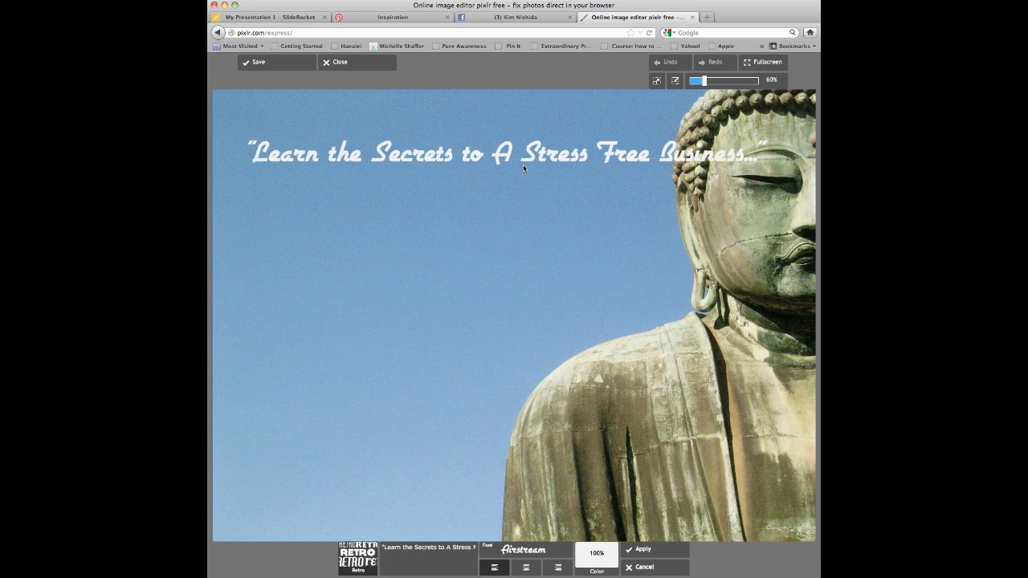
{"action": "right_click", "coordinate": [769, 158]}
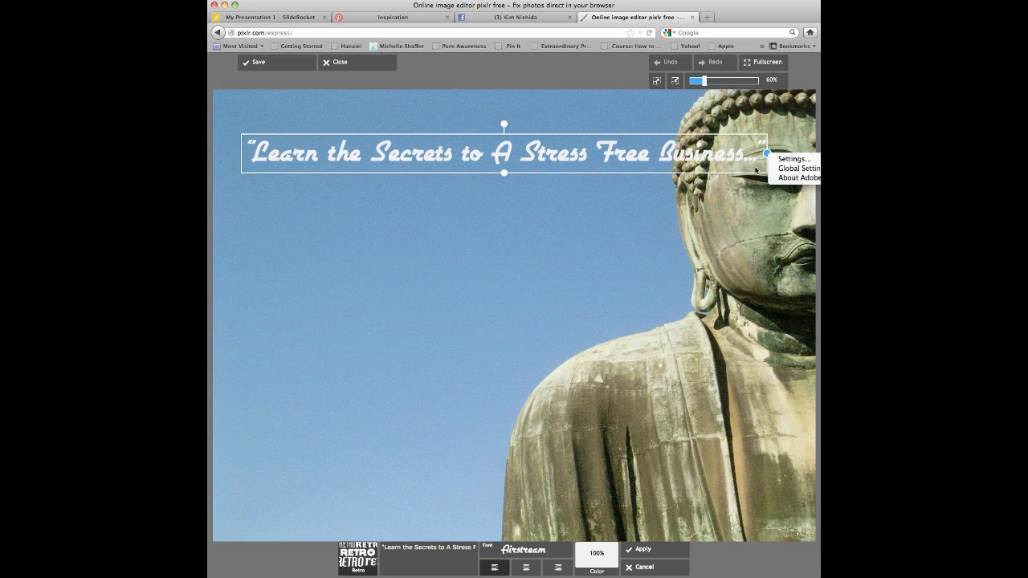
{"action": "left_click", "coordinate": [504, 172]}
{"action": "mouse_move", "coordinate": [504, 173]}
{"action": "left_mouse_down"}
{"action": "mouse_move", "coordinate": [504, 194]}
{"action": "mouse_move", "coordinate": [506, 177]}
{"action": "left_mouse_up"}
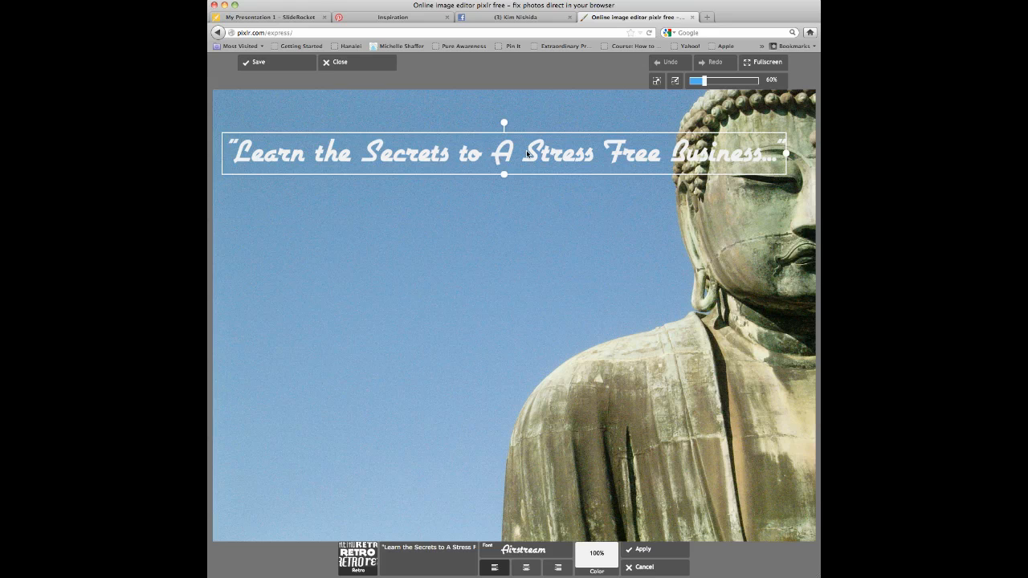
- Break the text into two lines after "Secrets", then enlarge it and move it into the sky beside the statue
{"action": "left_click", "coordinate": [434, 549]}
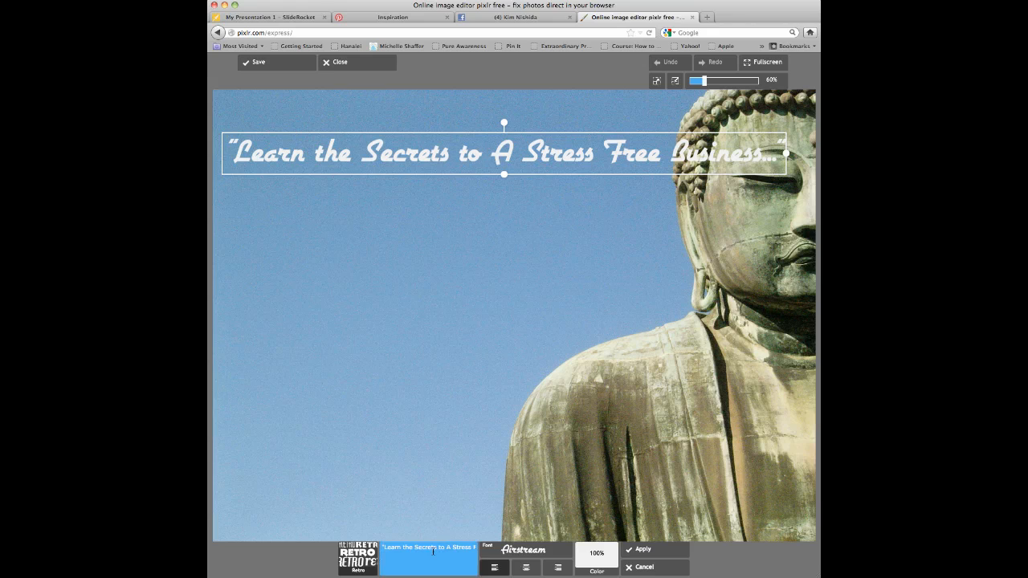
{"action": "left_click", "coordinate": [433, 550]}
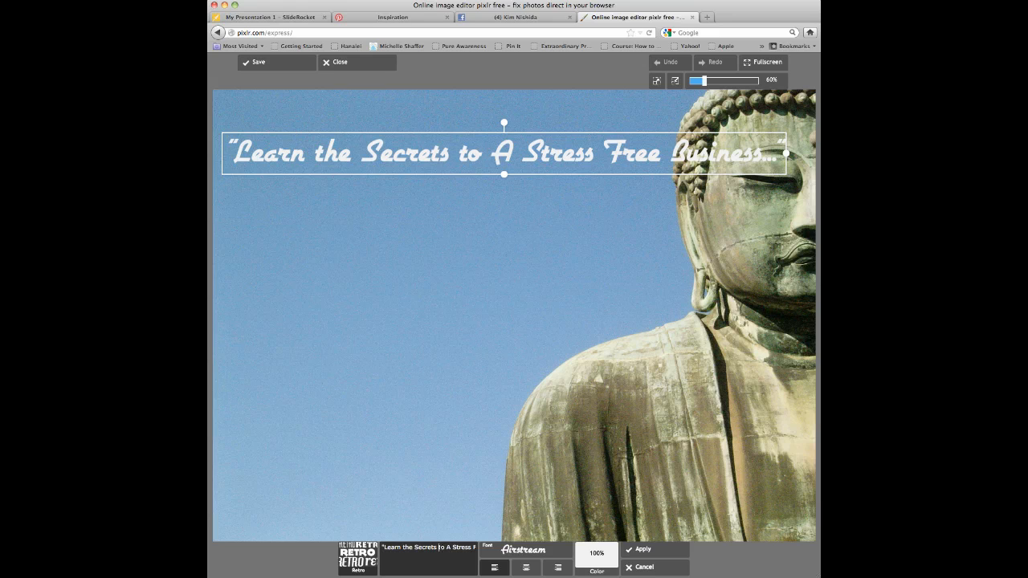
{"action": "key", "text": "BackSpace"}
{"action": "key", "text": "Return"}
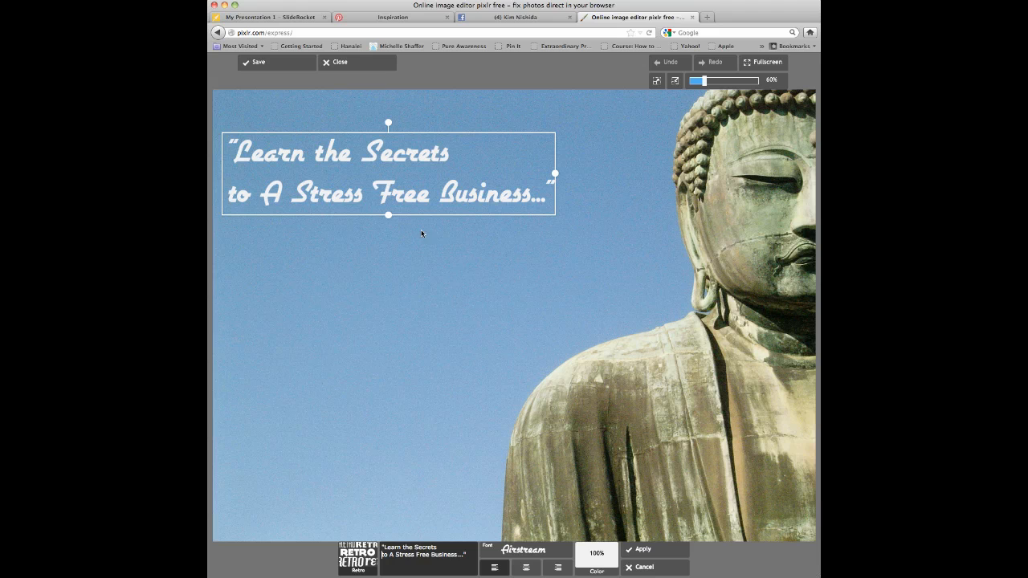
{"action": "left_click_drag", "start_coordinate": [389, 216], "coordinate": [457, 284]}
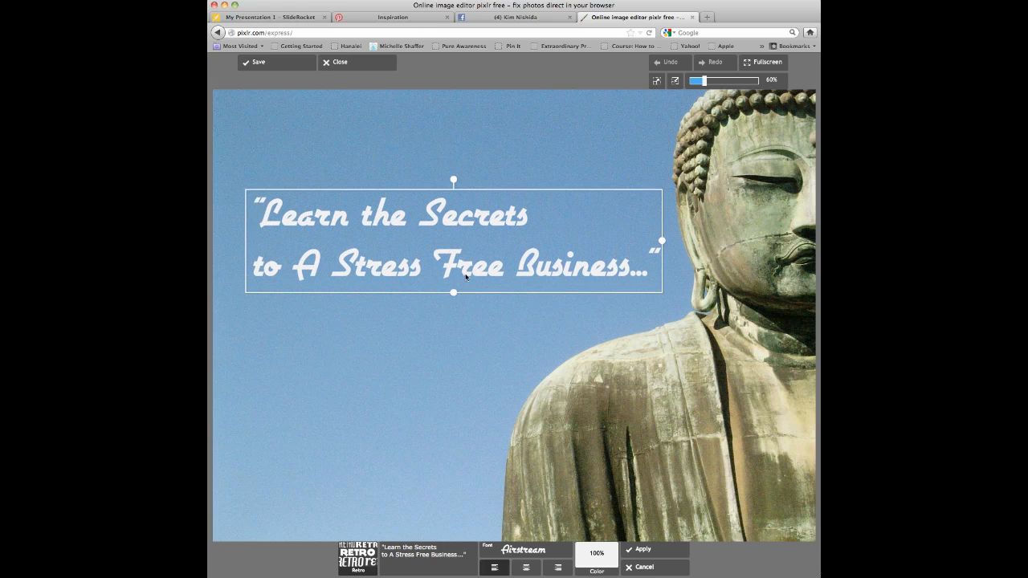
- Try the BPScrip and Dymaxion Script fonts on the two-line text
{"action": "left_click", "coordinate": [562, 551]}
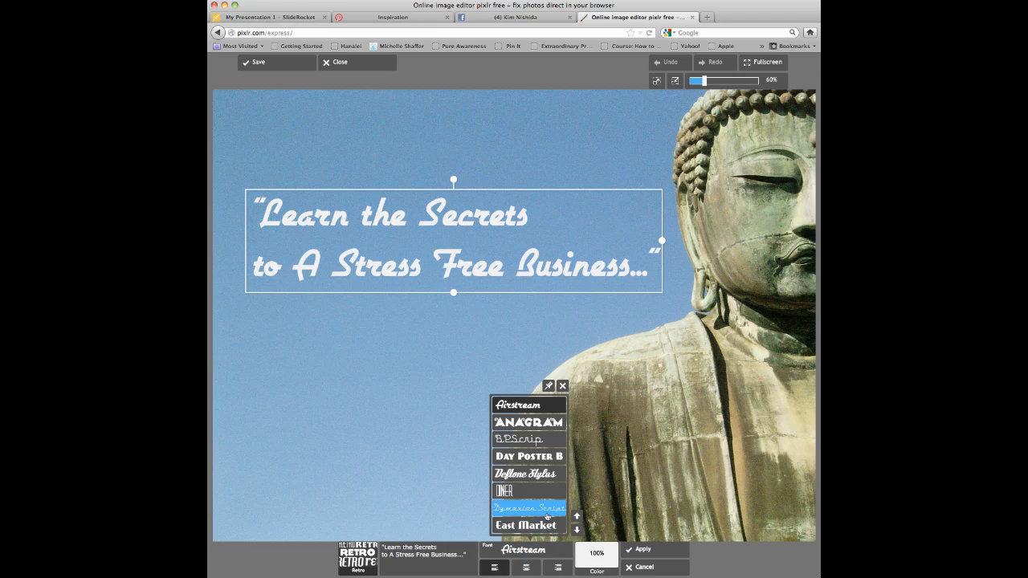
{"action": "left_click", "coordinate": [536, 441]}
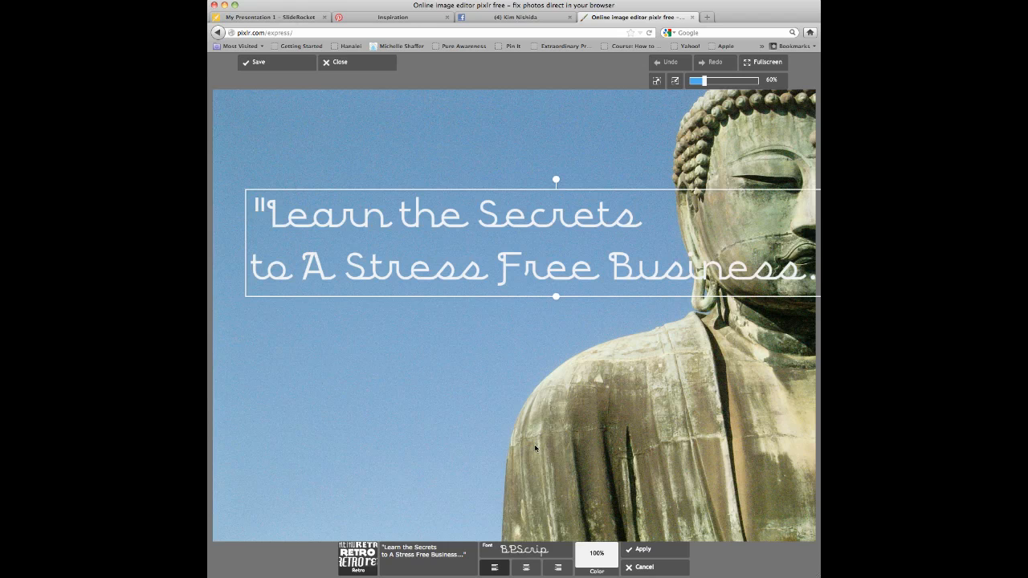
{"action": "left_click", "coordinate": [550, 548]}
{"action": "left_click", "coordinate": [541, 507]}
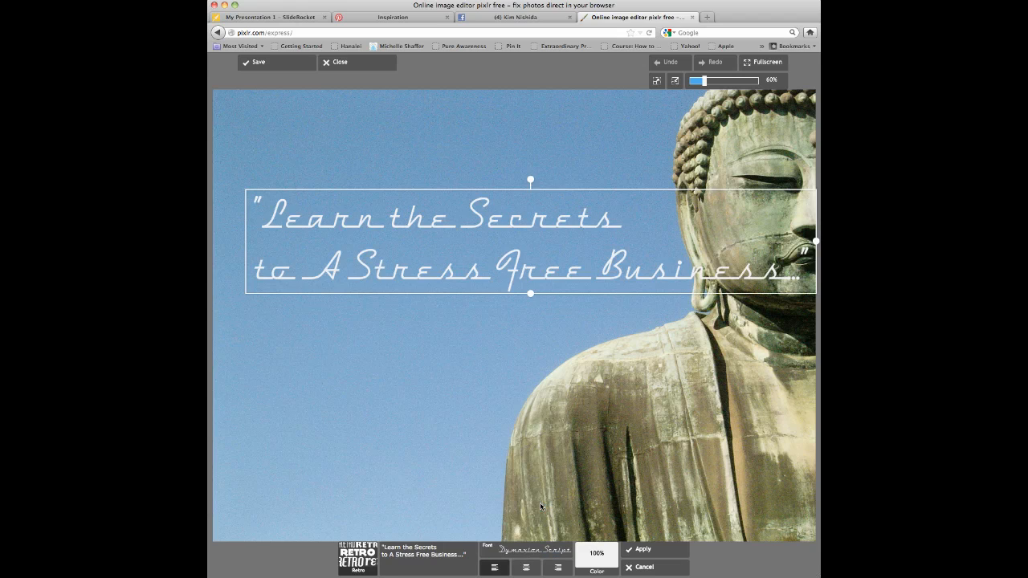
- Set the two-line text's font to Kelmanscott Roman
{"action": "left_click", "coordinate": [543, 551]}
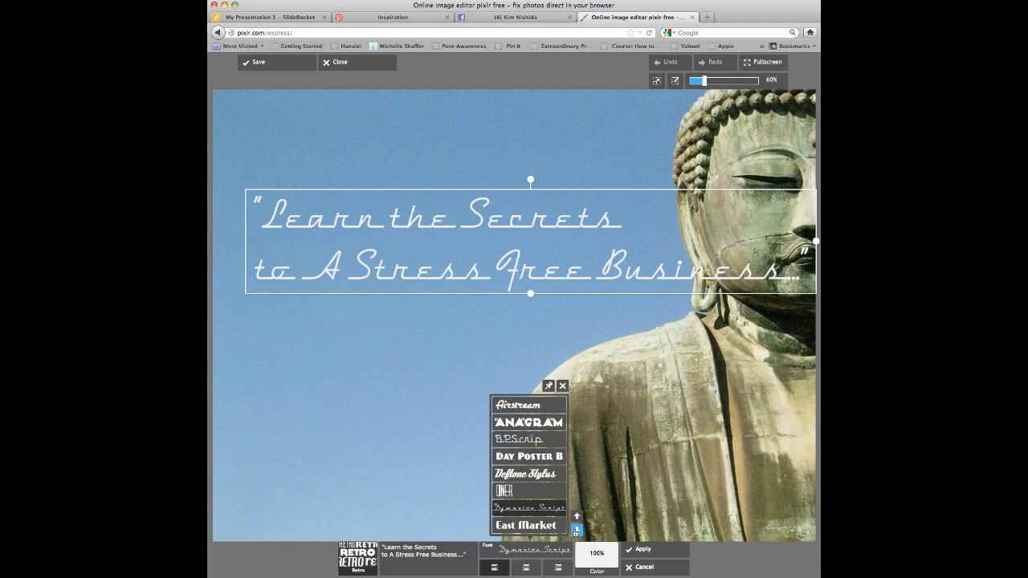
{"action": "left_click", "coordinate": [577, 531]}
{"action": "left_click", "coordinate": [577, 531]}
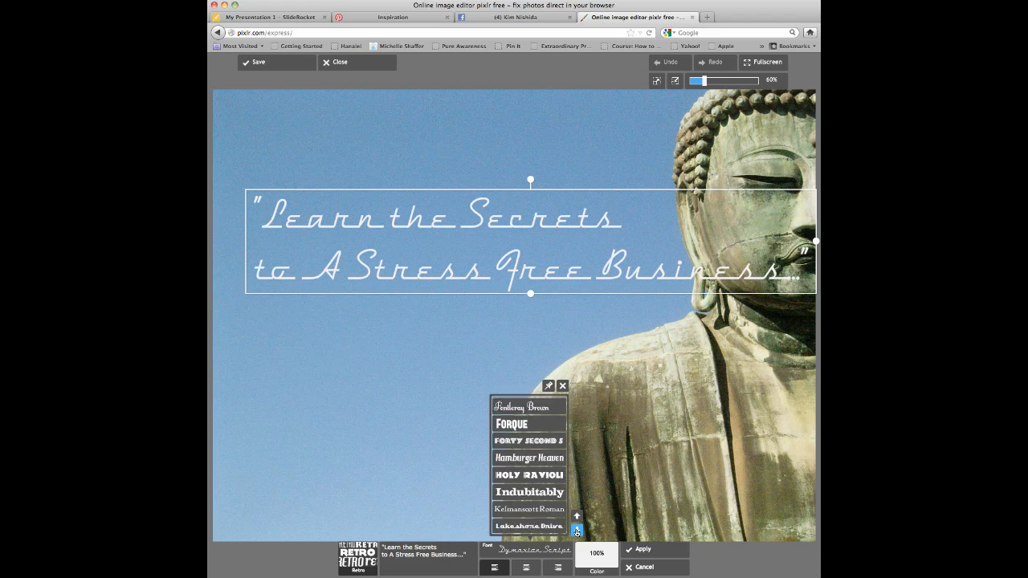
{"action": "left_click", "coordinate": [576, 531]}
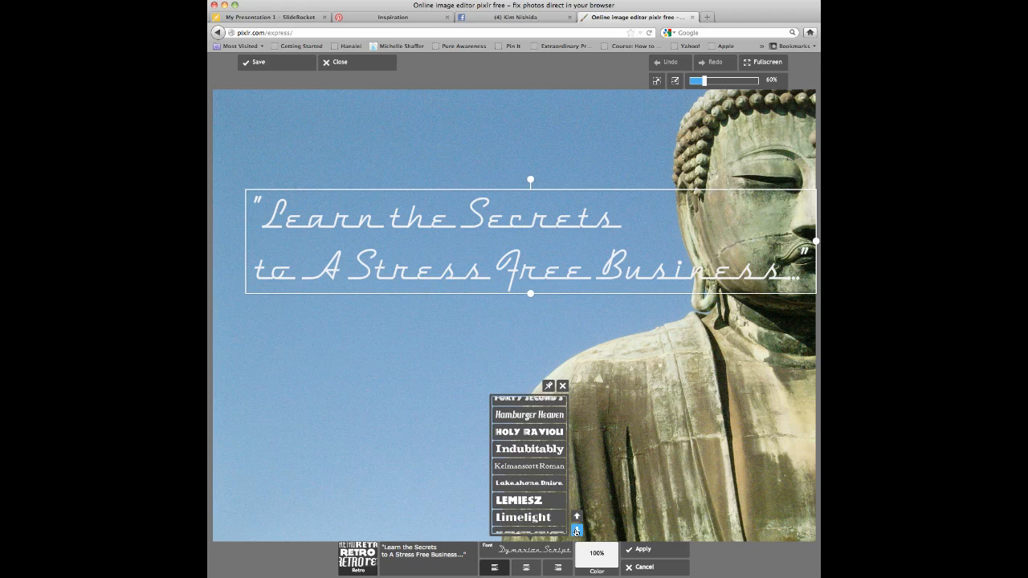
{"action": "left_click", "coordinate": [547, 473]}
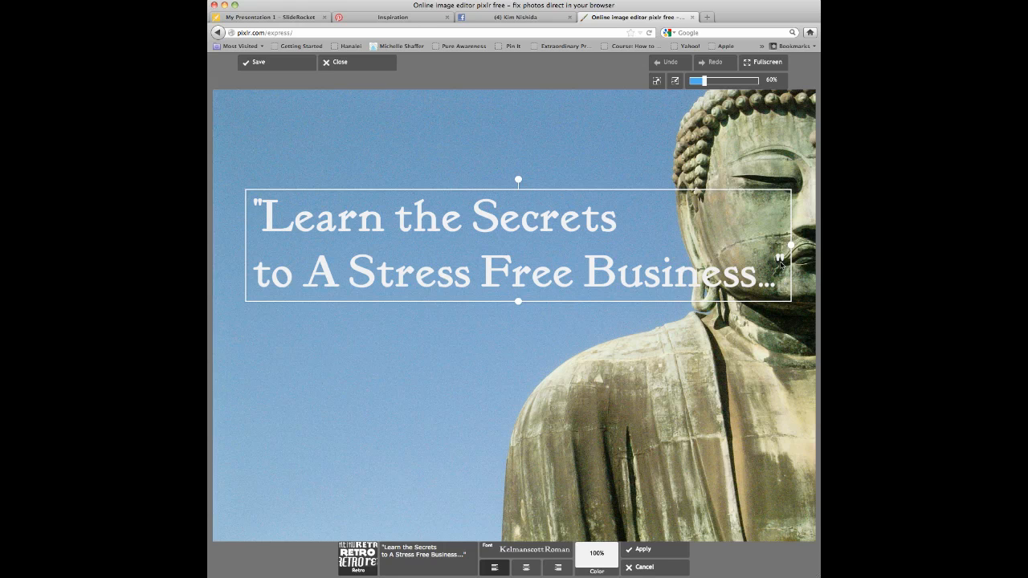
- Resize and reposition the text so both lines fill the sky area beside the statue without covering its face
{"action": "left_click_drag", "start_coordinate": [791, 246], "coordinate": [475, 206]}
{"action": "left_click", "coordinate": [451, 205]}
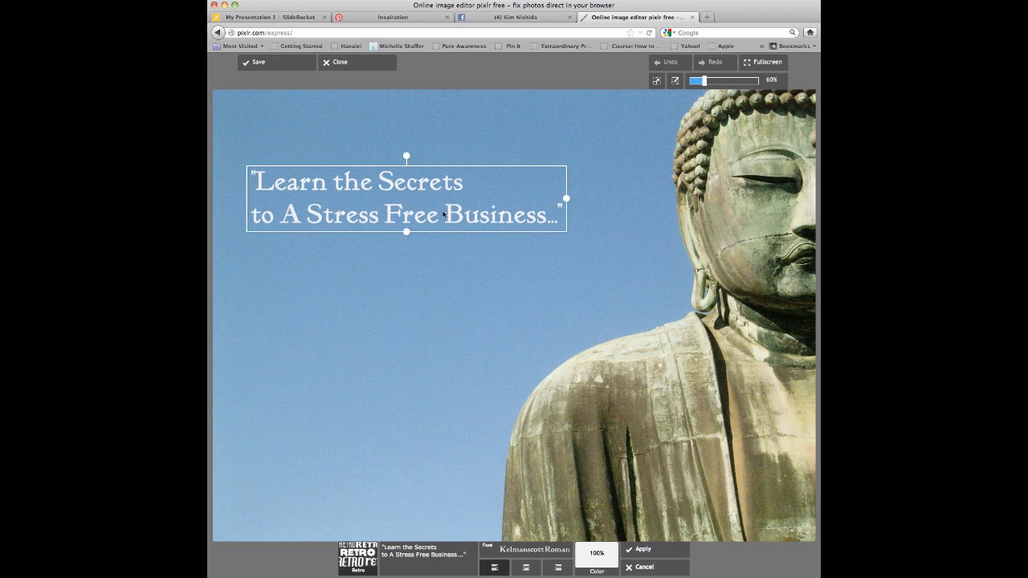
{"action": "left_click_drag", "start_coordinate": [407, 231], "coordinate": [468, 276]}
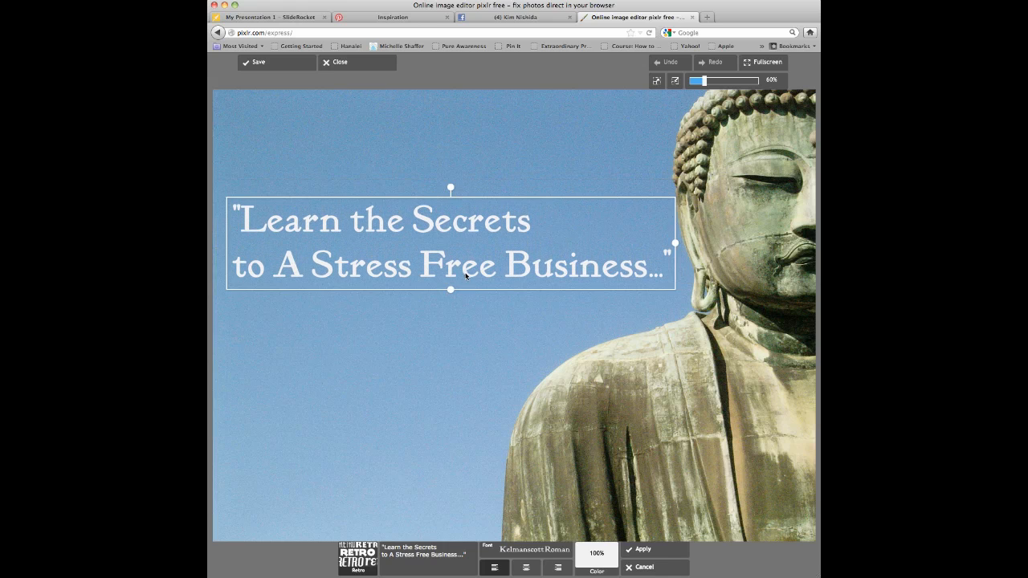
- Color the text a muted red at 100% opacity and apply it to the photo
{"action": "left_click", "coordinate": [607, 573]}
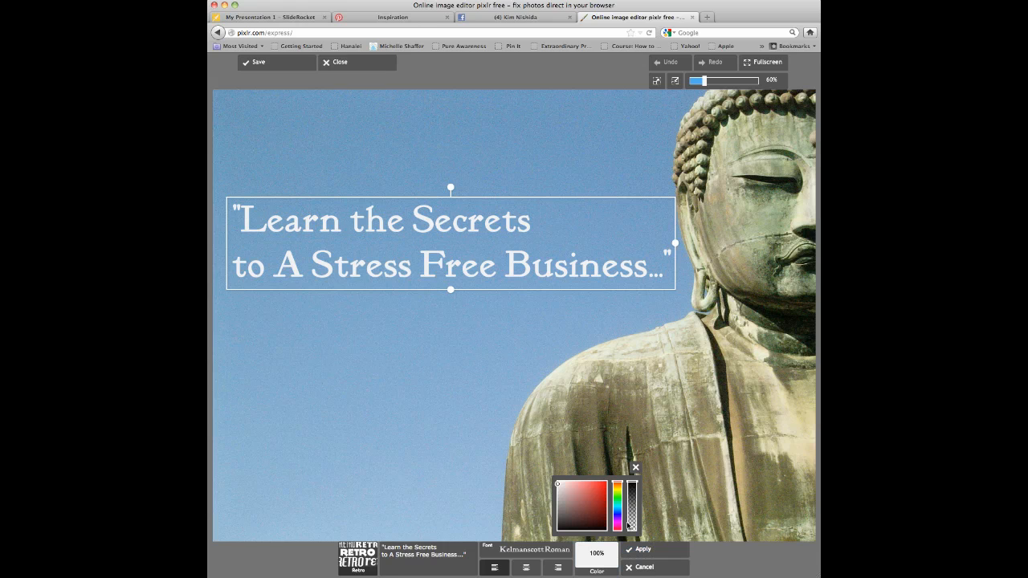
{"action": "left_click_drag", "start_coordinate": [562, 490], "coordinate": [594, 501]}
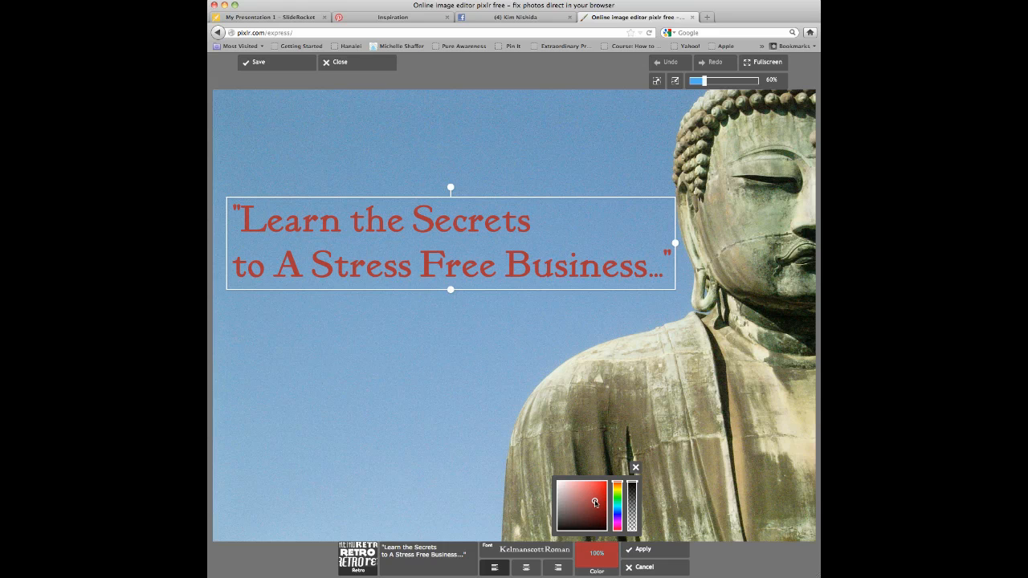
{"action": "left_click", "coordinate": [638, 551]}
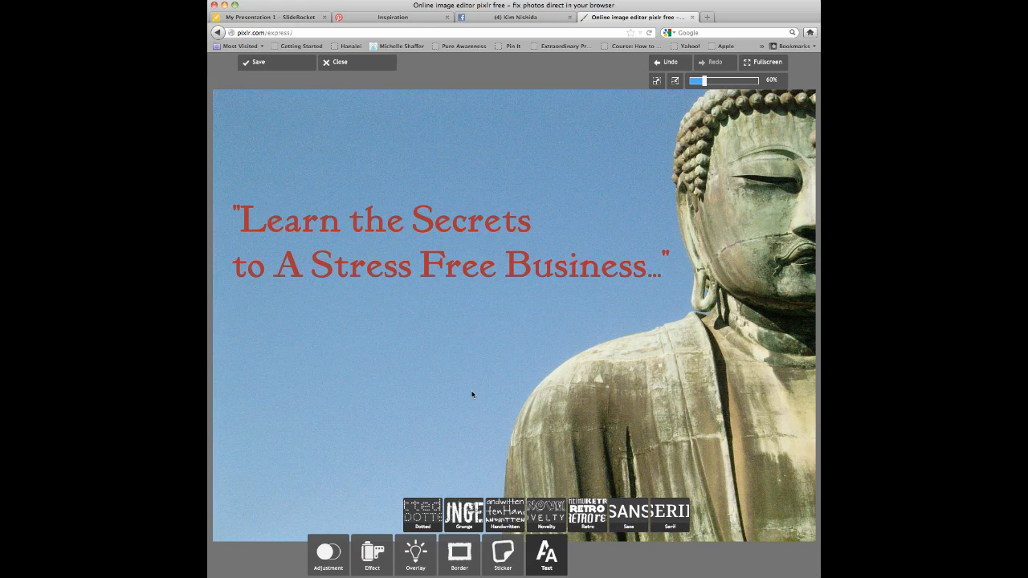
- Put the Elva border from the White ripped collection around the photo
{"action": "left_click", "coordinate": [464, 561]}
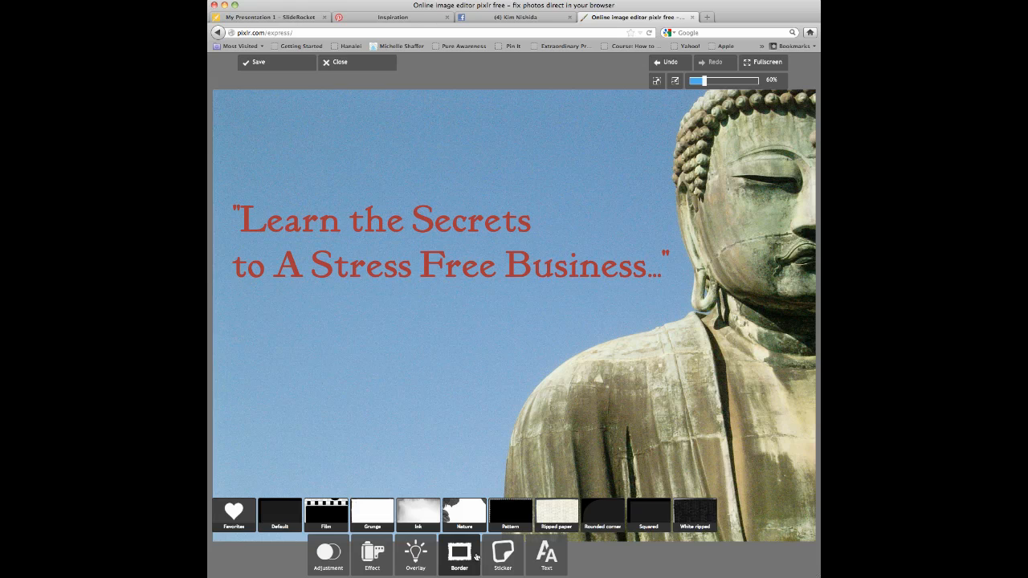
{"action": "left_click", "coordinate": [693, 523]}
{"action": "left_click", "coordinate": [429, 573]}
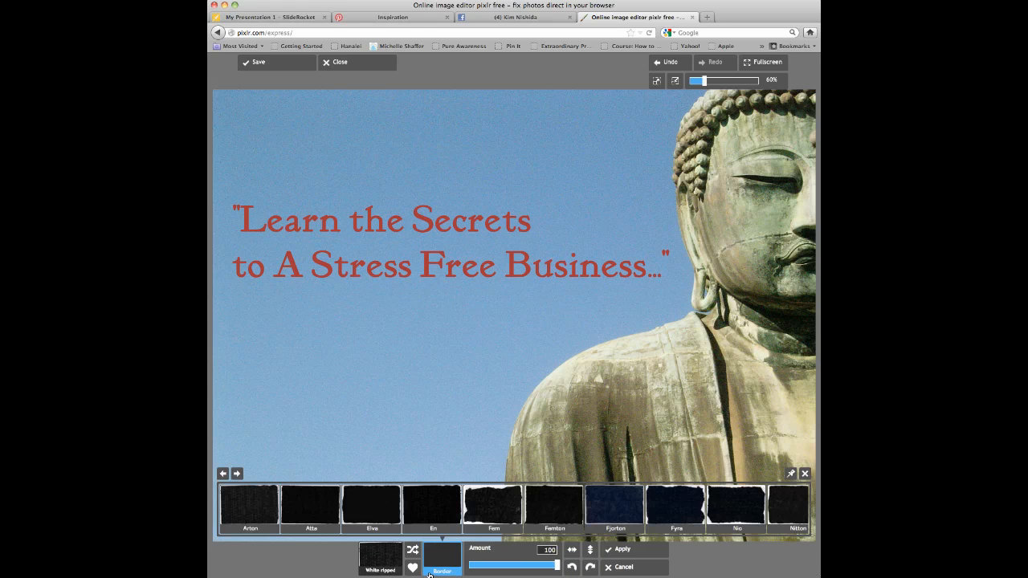
{"action": "left_click", "coordinate": [381, 513]}
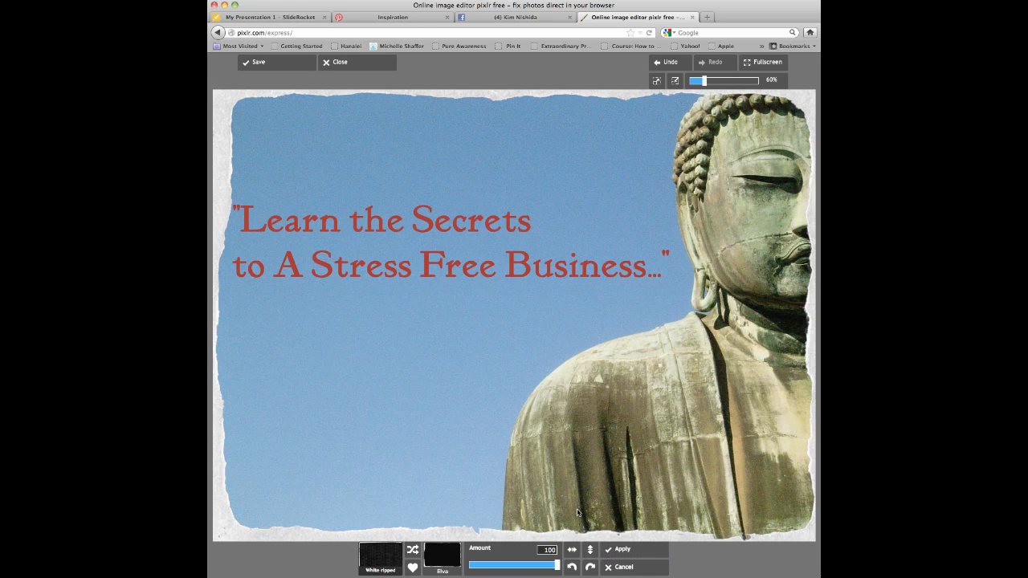
- Discard the pending border, reselect the Elva border from the White ripped set, and apply it to the photo
{"action": "left_click", "coordinate": [613, 569]}
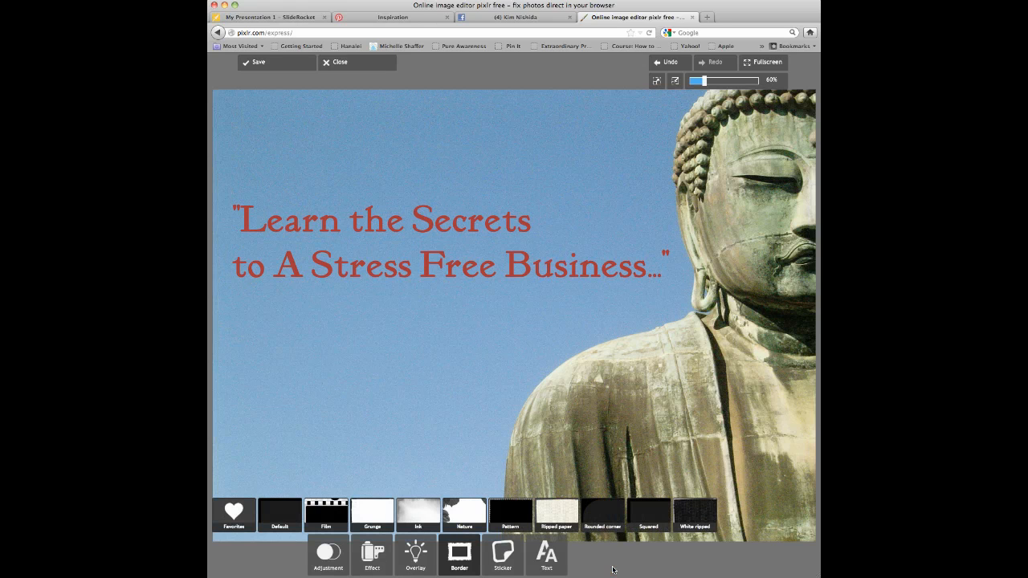
{"action": "left_click", "coordinate": [687, 515]}
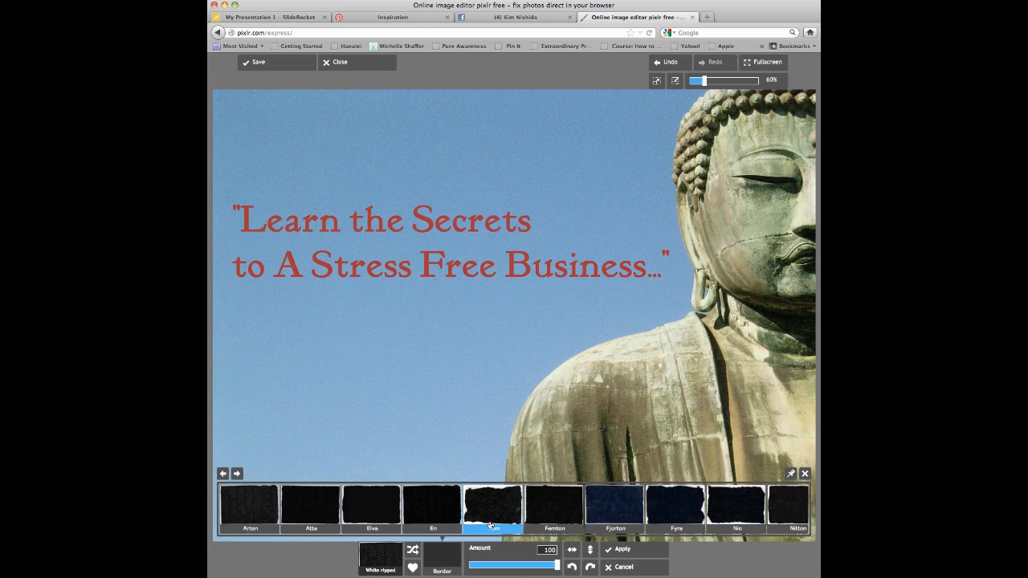
{"action": "left_click", "coordinate": [395, 520]}
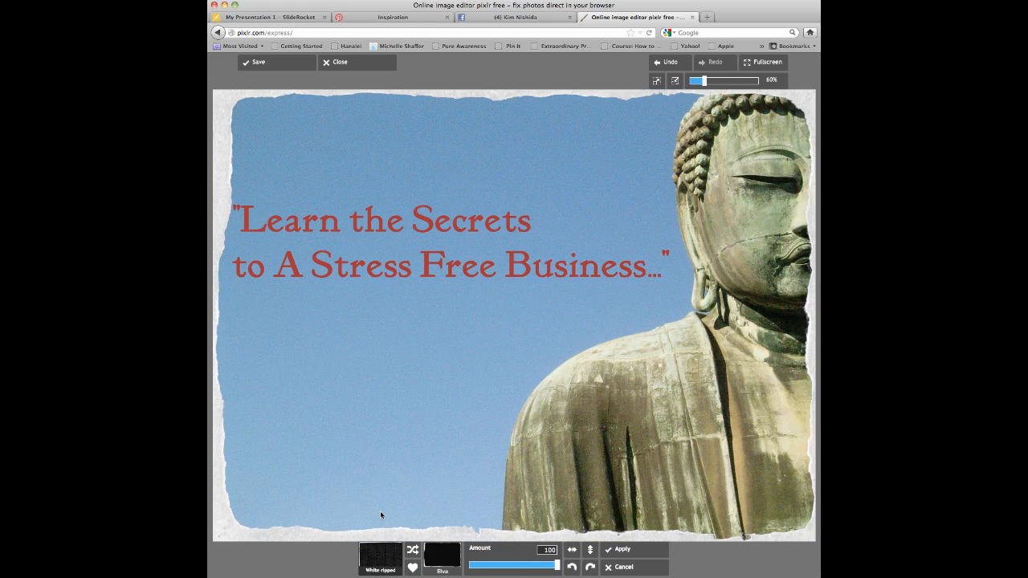
{"action": "left_click", "coordinate": [622, 551]}
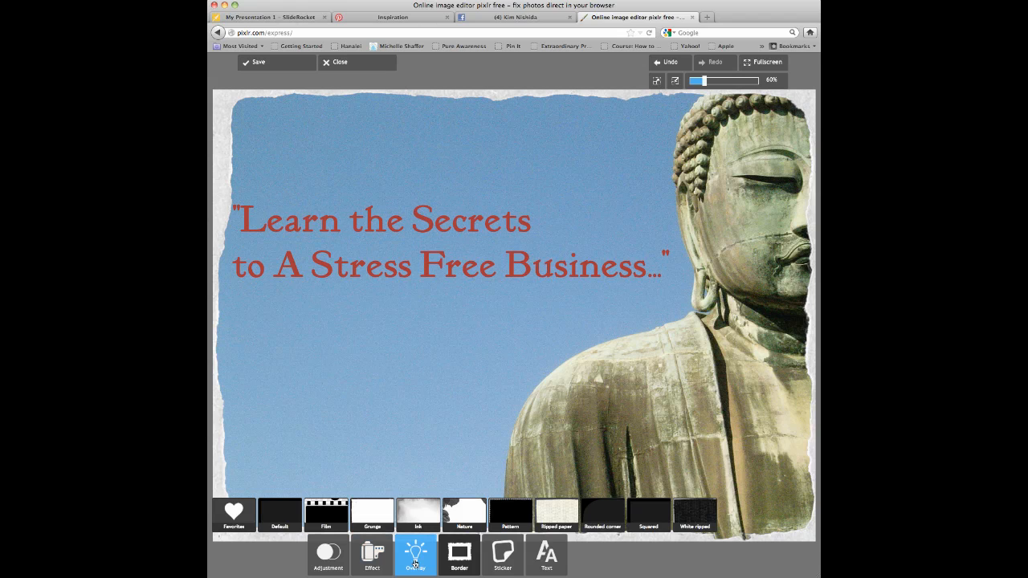
- Apply the Adrian effect from the Subtle set to the bordered photo
{"action": "left_click", "coordinate": [329, 558]}
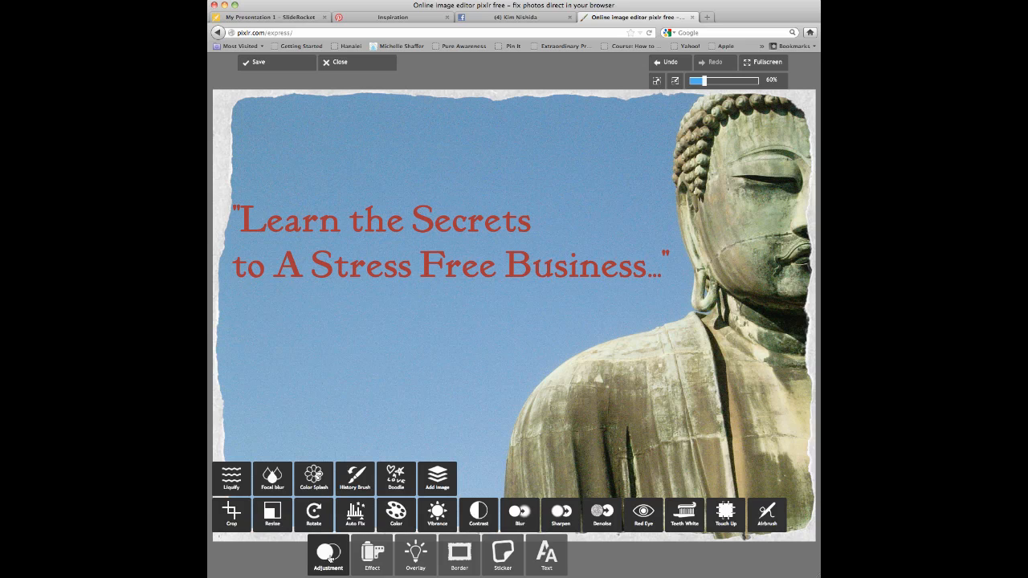
{"action": "left_click", "coordinate": [375, 560]}
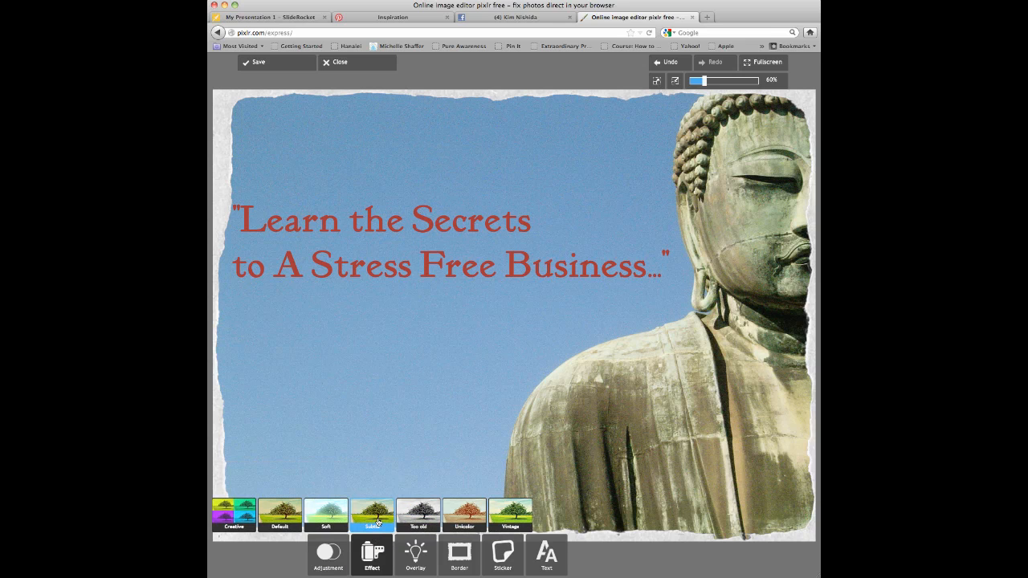
{"action": "left_click", "coordinate": [374, 518]}
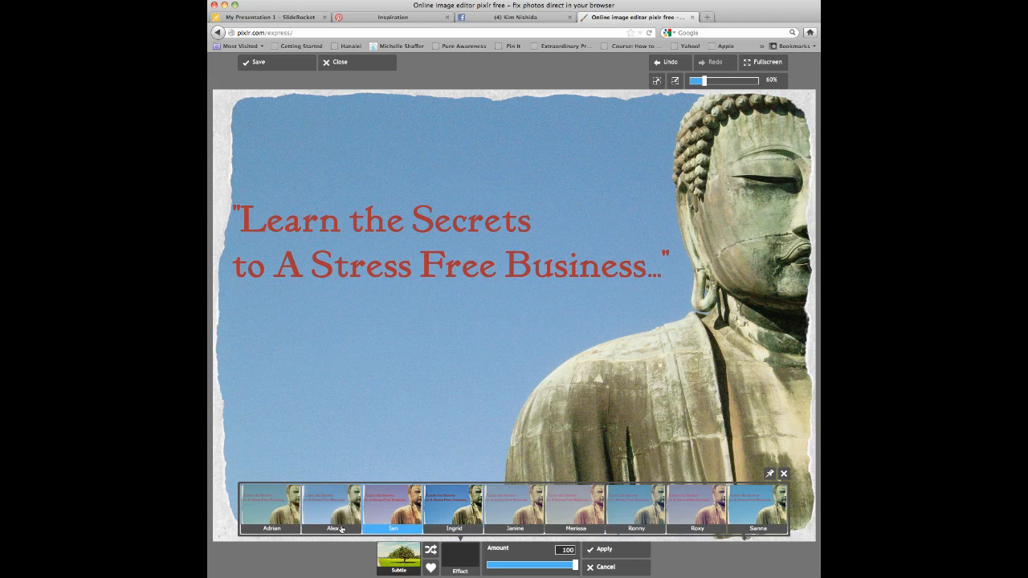
{"action": "left_click", "coordinate": [283, 514]}
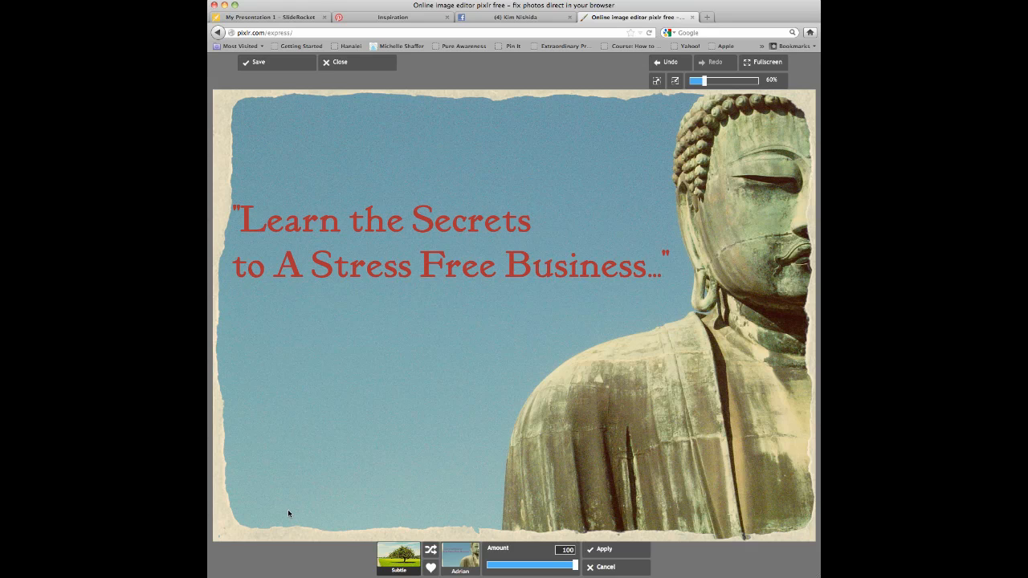
{"action": "left_click", "coordinate": [600, 551]}
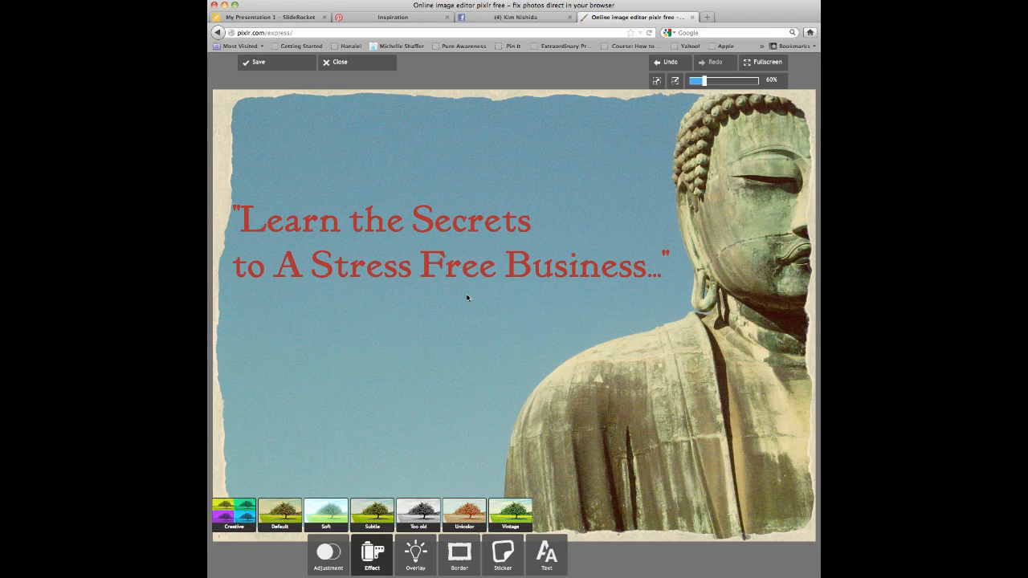
- Start saving the finished image and replace its name with "stress-free"
{"action": "left_click", "coordinate": [279, 70]}
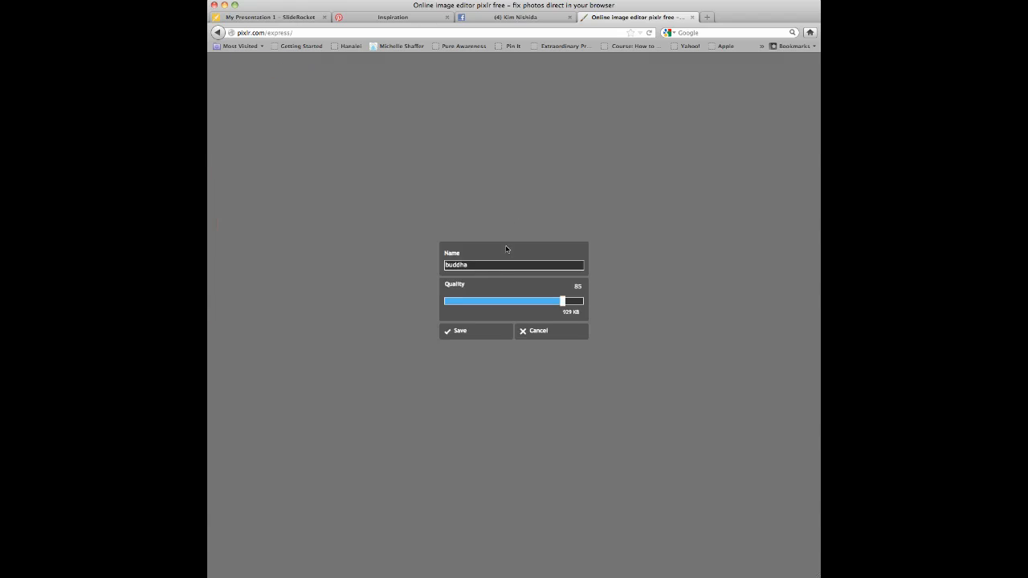
{"action": "left_click", "coordinate": [493, 267]}
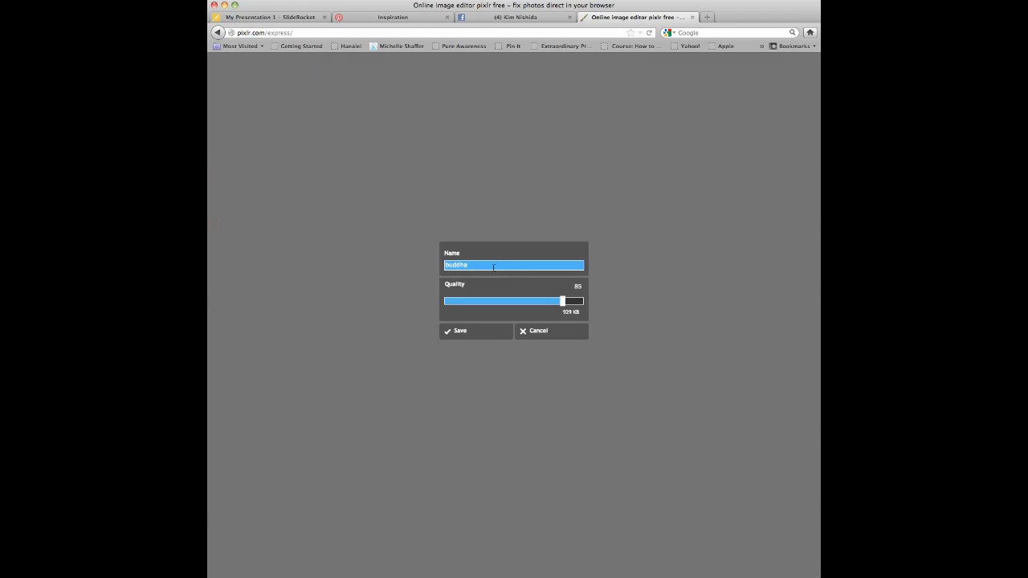
{"action": "key", "text": "BackSpace"}
{"action": "key", "text": "BackSpace"}
{"action": "key", "text": "BackSpace"}
{"action": "key", "text": "BackSpace"}
{"action": "key", "text": "BackSpace"}
{"action": "key", "text": "BackSpace"}
{"action": "type", "text": "sterngth"}
{"action": "key", "text": "BackSpace"}
{"action": "key", "text": "BackSpace"}
{"action": "key", "text": "BackSpace"}
{"action": "key", "text": "BackSpace"}
{"action": "key", "text": "BackSpace"}
{"action": "key", "text": "BackSpace"}
{"action": "type", "text": "ress-free"}
- Save the image to the Desktop as stress-free.jpg and close it in the editor
{"action": "left_click", "coordinate": [471, 332]}
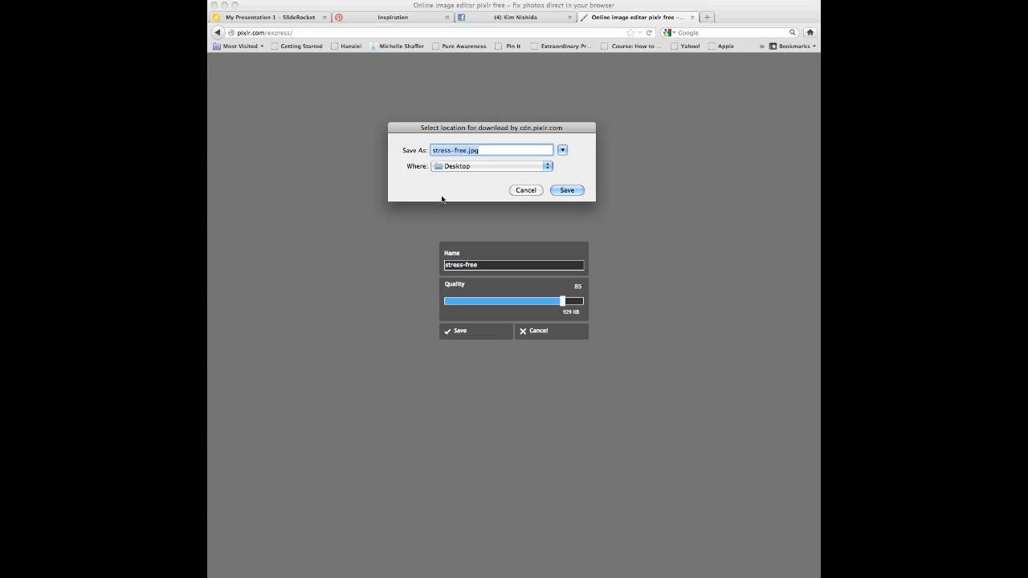
{"action": "left_click", "coordinate": [567, 189]}
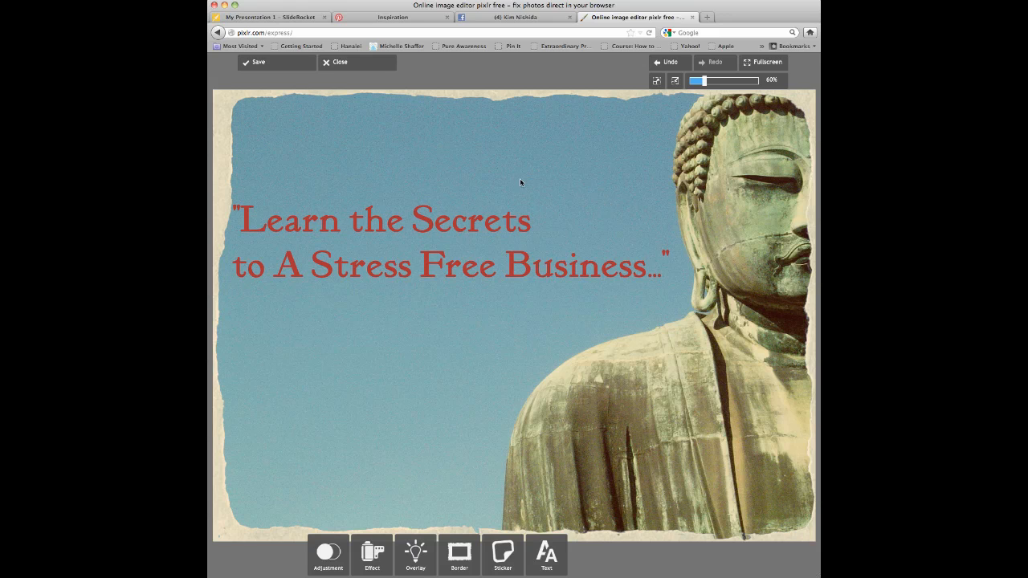
{"action": "left_click", "coordinate": [344, 62]}
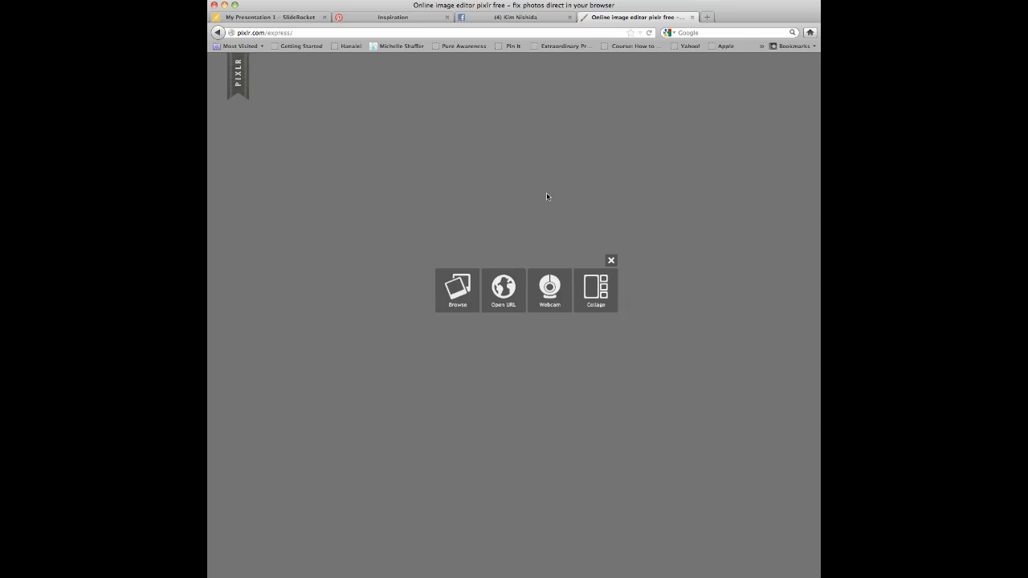
- View the open Facebook profile and the Pinterest Inspiration board, and return to the SlideRocket presentation
{"action": "left_click", "coordinate": [490, 17]}
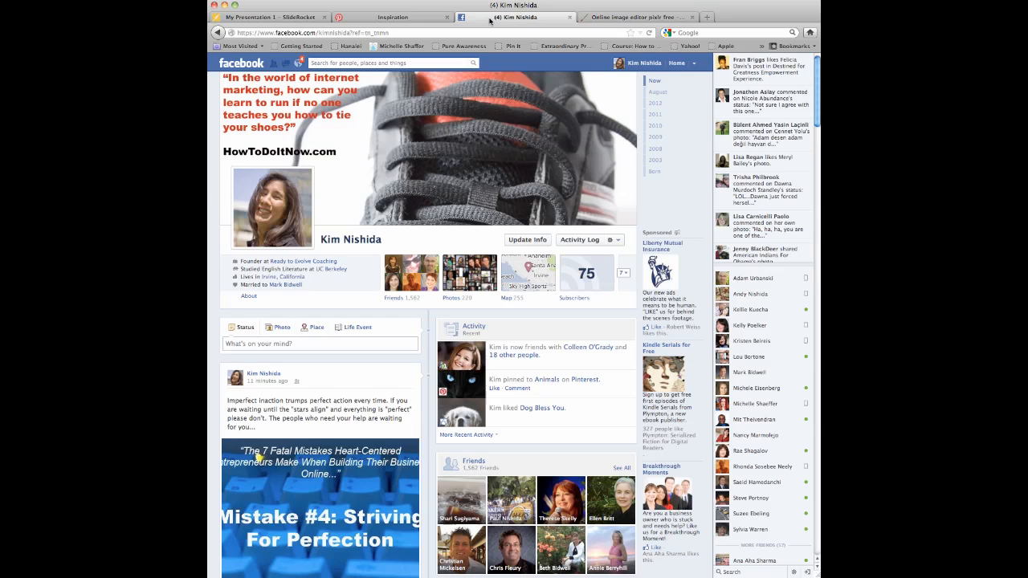
{"action": "left_click", "coordinate": [415, 20]}
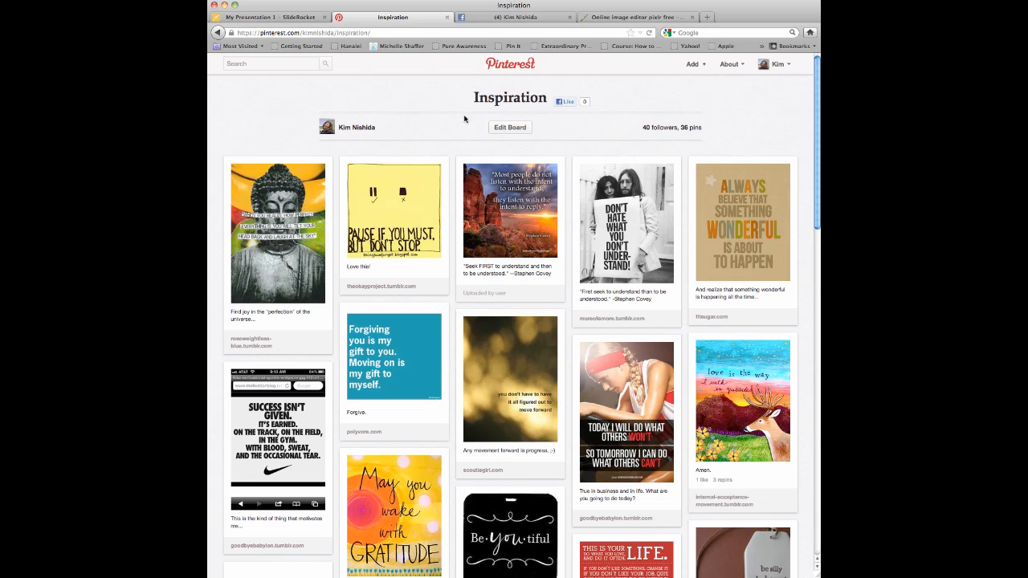
{"action": "left_click", "coordinate": [314, 18]}
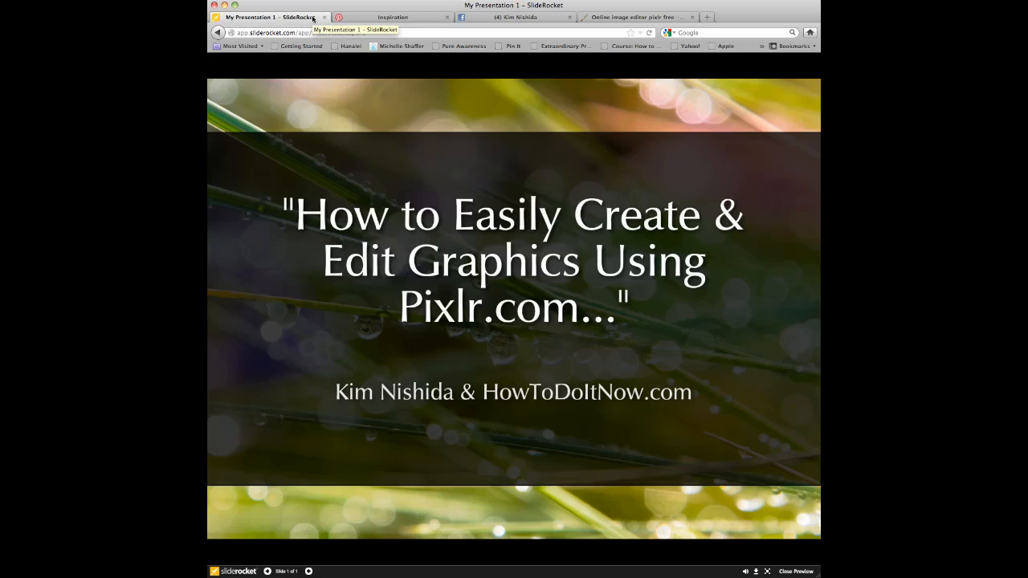